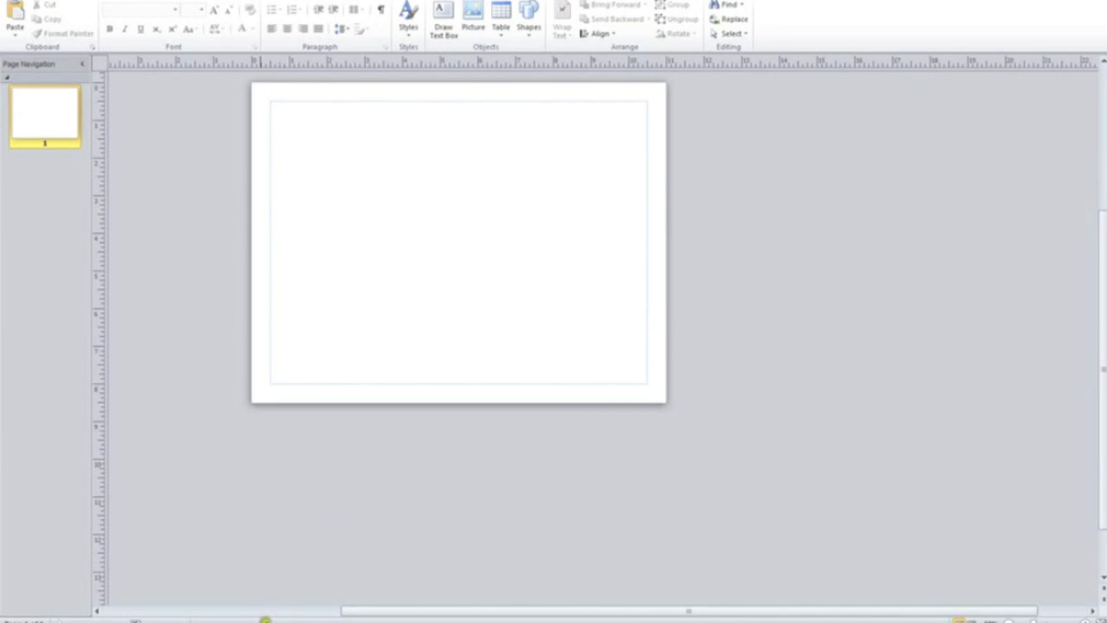
{"action": "mouse_move", "coordinate": [221, 621]}
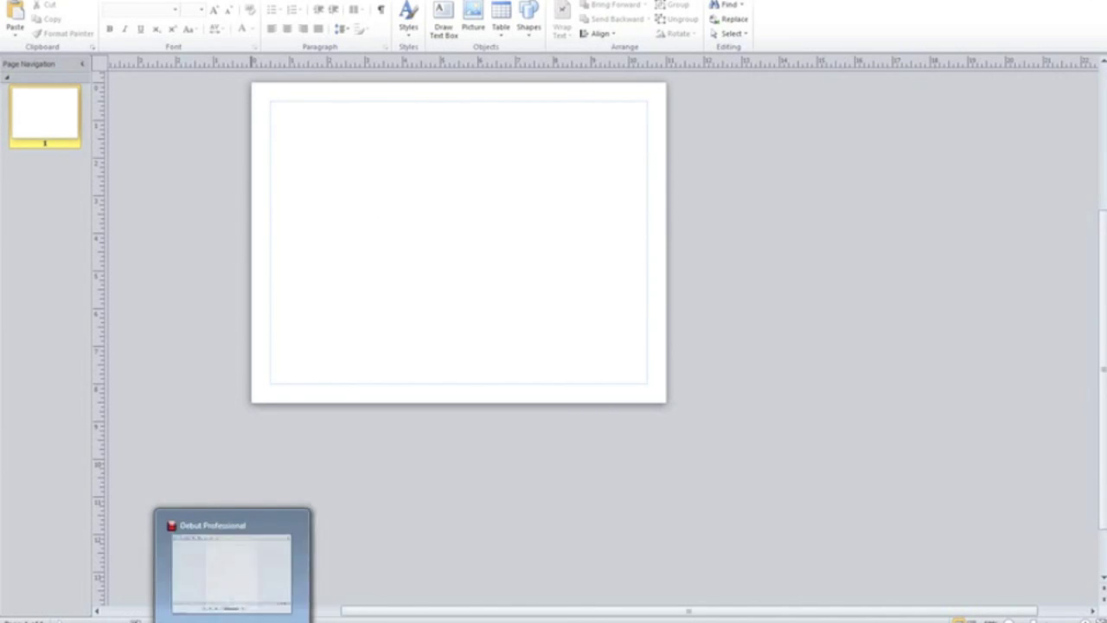
{"action": "left_click", "coordinate": [873, 449]}
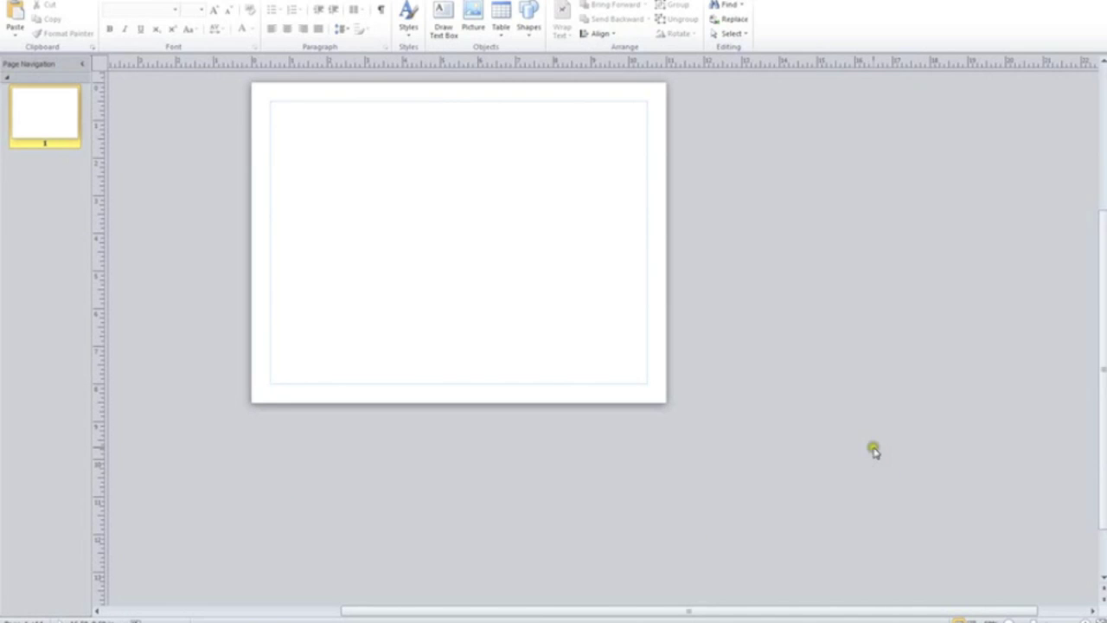
{"action": "left_click", "coordinate": [444, 133]}
{"action": "left_click", "coordinate": [450, 13]}
{"action": "left_click_drag", "start_coordinate": [257, 111], "coordinate": [266, 101]}
Draw a rectangle about 9.46" wide and 6.95" high just inside the page margins
{"action": "left_click", "coordinate": [112, 2]}
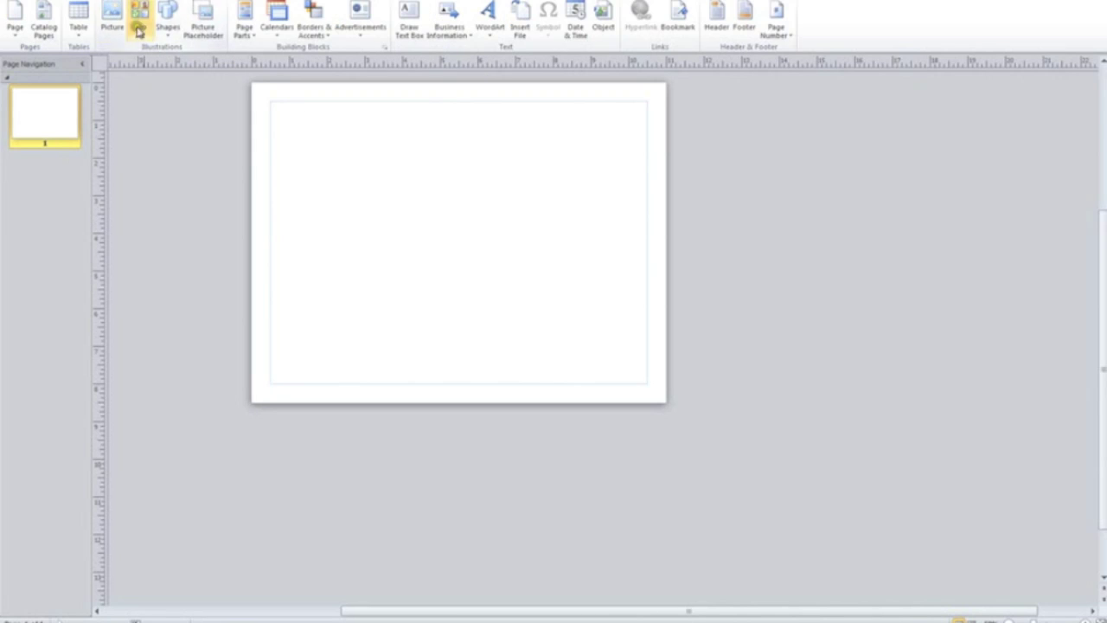
{"action": "left_click", "coordinate": [167, 24]}
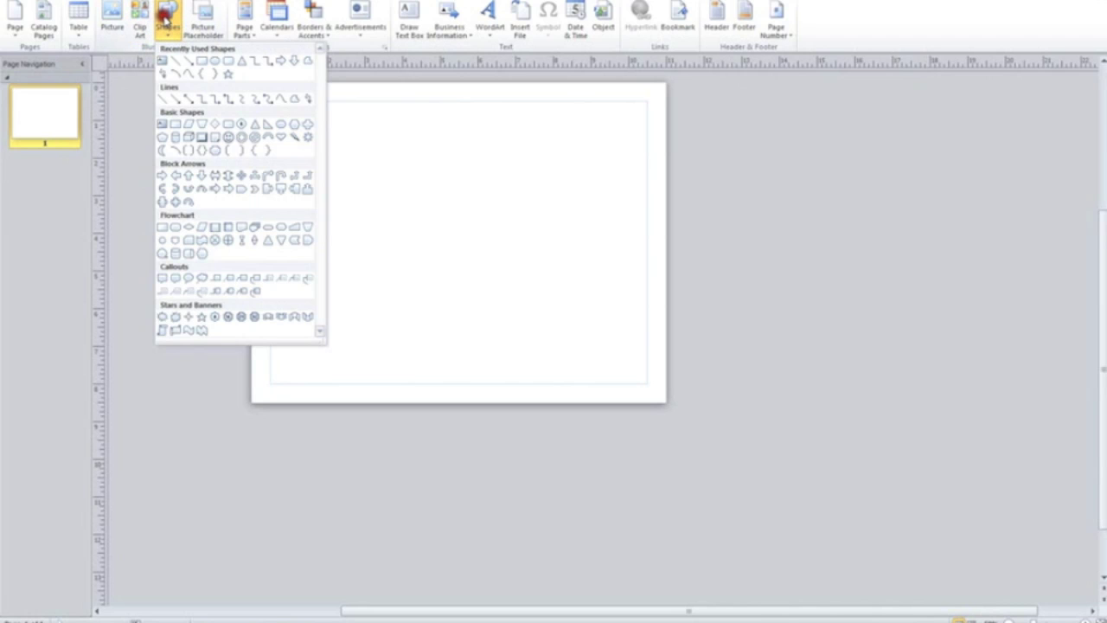
{"action": "left_click", "coordinate": [201, 61]}
{"action": "mouse_move", "coordinate": [279, 111]}
{"action": "left_mouse_down"}
{"action": "mouse_move", "coordinate": [426, 176]}
{"action": "mouse_move", "coordinate": [558, 327]}
{"action": "mouse_move", "coordinate": [611, 368]}
{"action": "mouse_move", "coordinate": [635, 371]}
{"action": "left_mouse_up"}
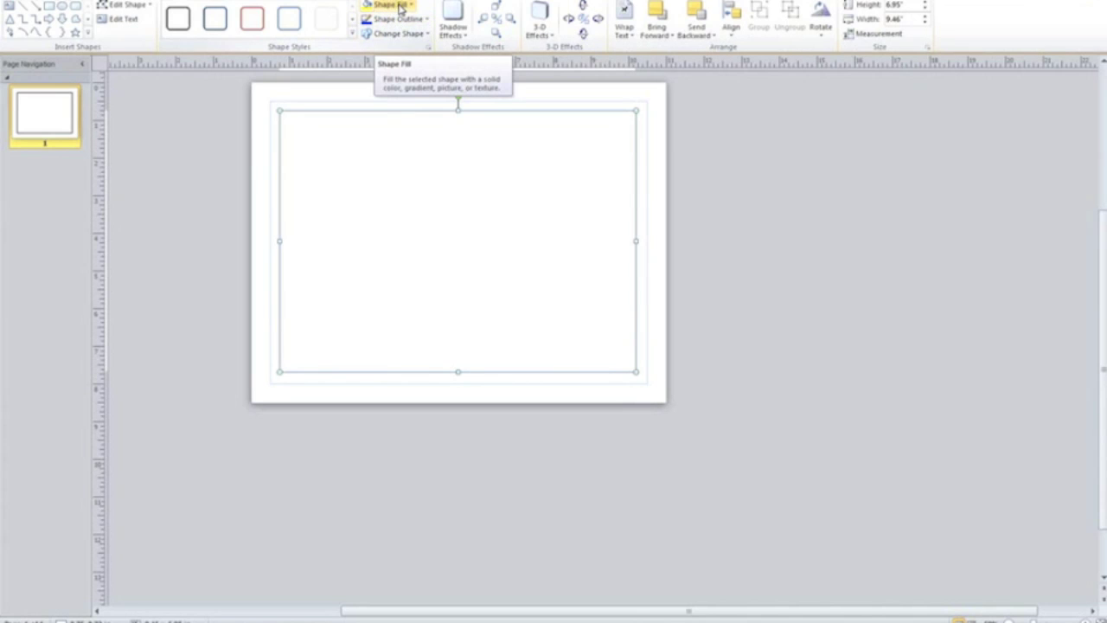
Fill the rectangle with the medium green from the standard colors and deselect it
{"action": "left_click", "coordinate": [410, 9]}
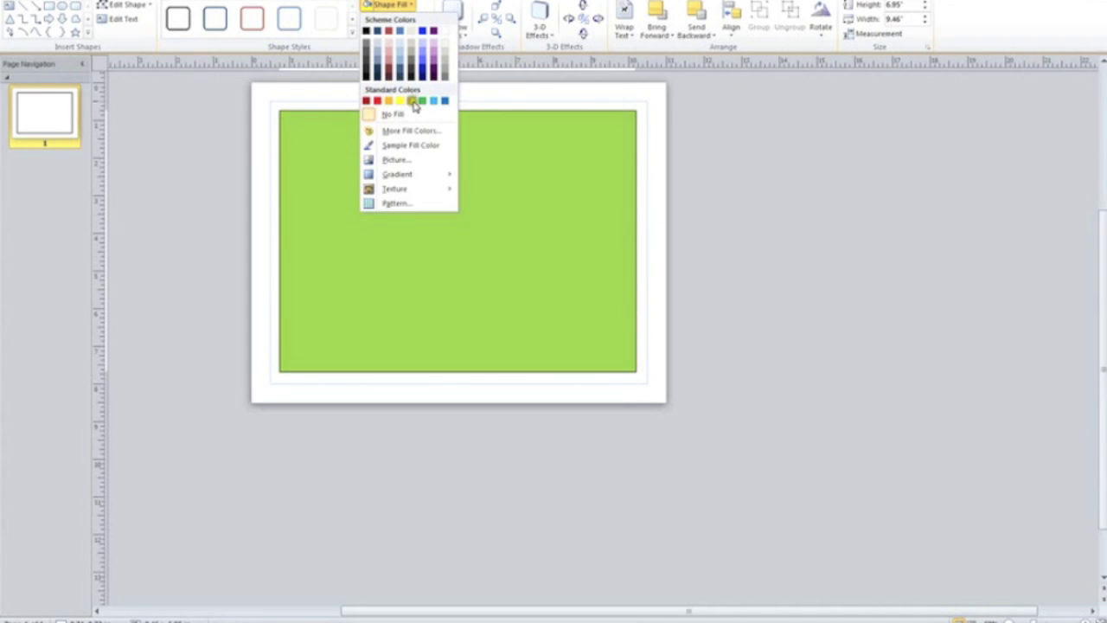
{"action": "left_click", "coordinate": [422, 102]}
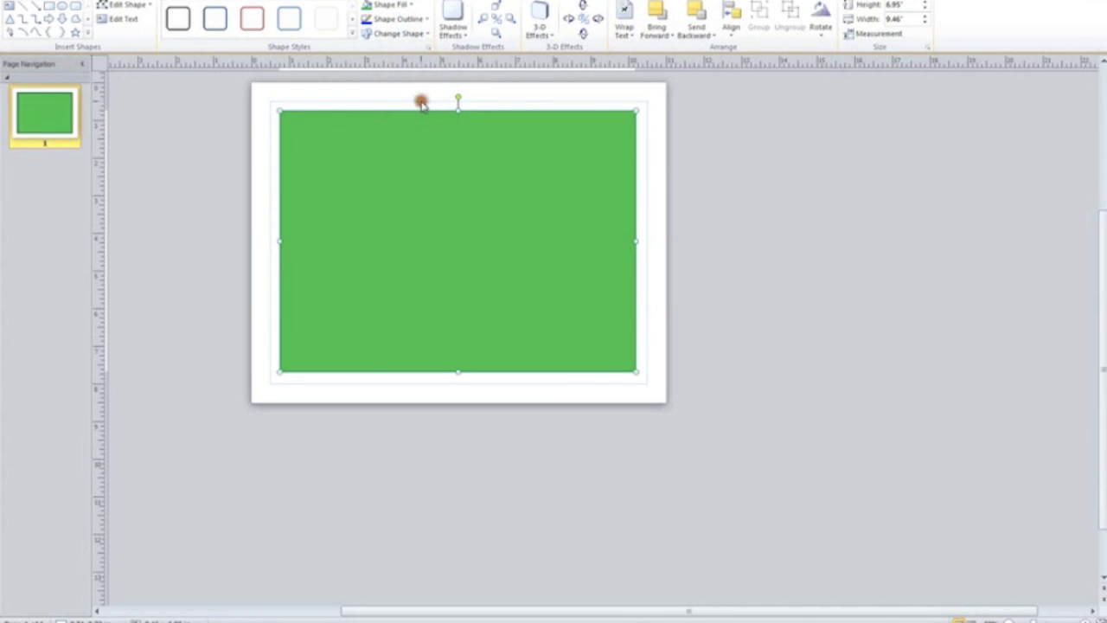
{"action": "left_click", "coordinate": [267, 188]}
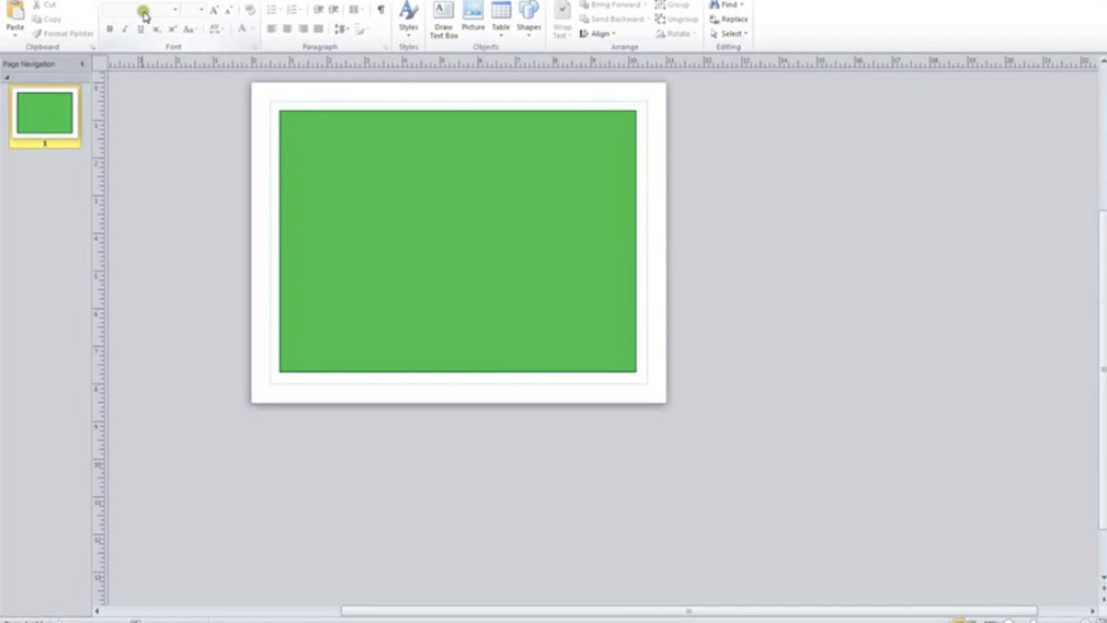
Insert the picture UT-Extension_orange from the UT Extension Logos folder in the Pictures library
{"action": "left_click", "coordinate": [101, 1]}
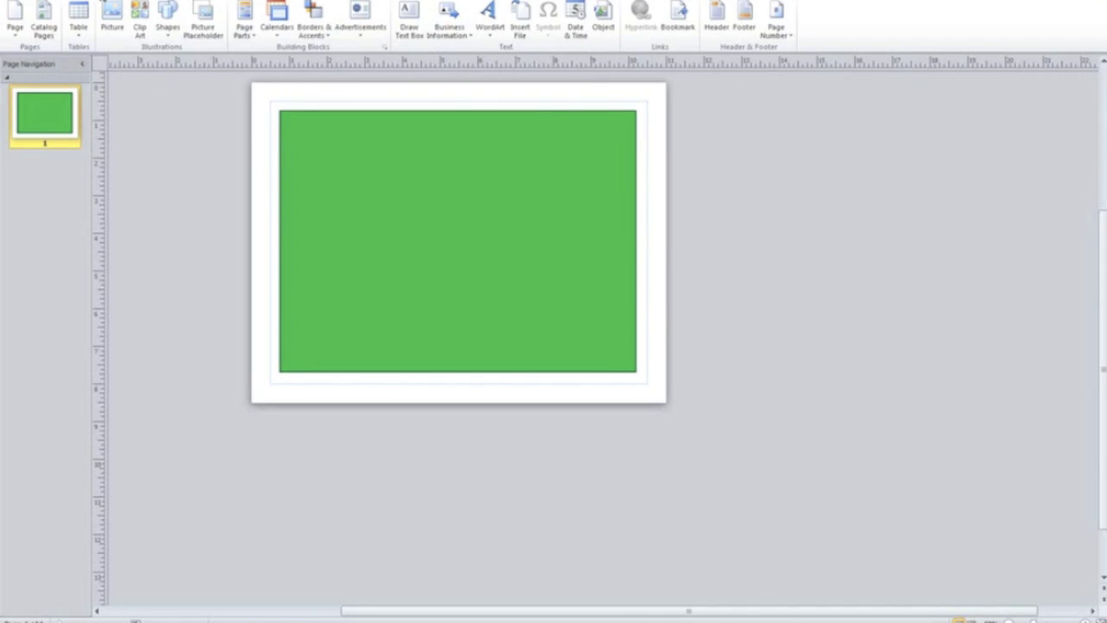
{"action": "left_click", "coordinate": [112, 14]}
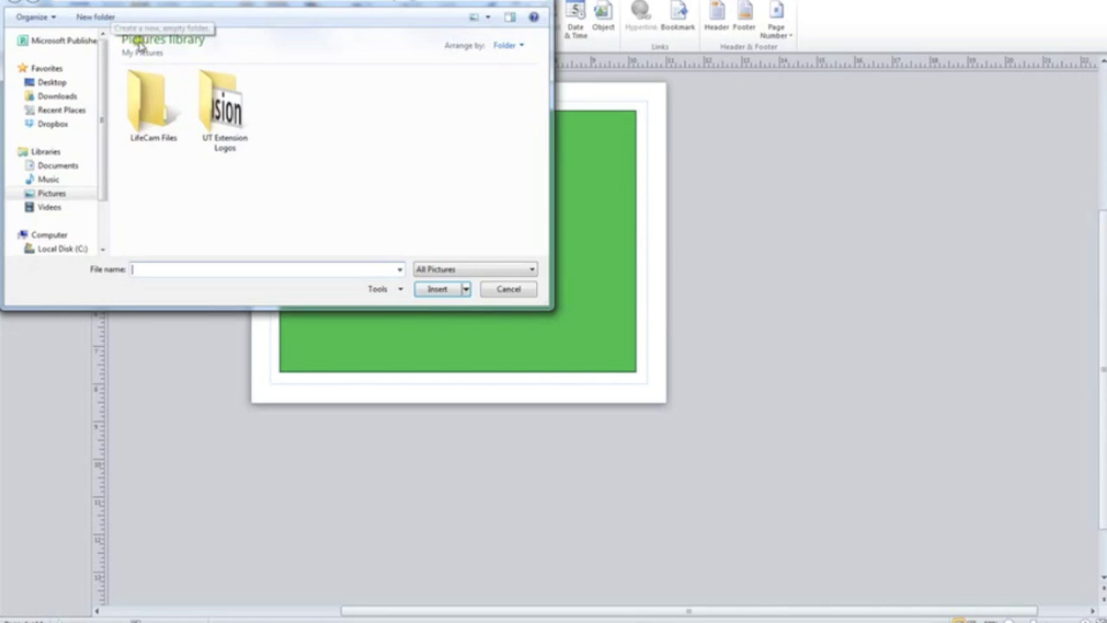
{"action": "double_click", "coordinate": [224, 130]}
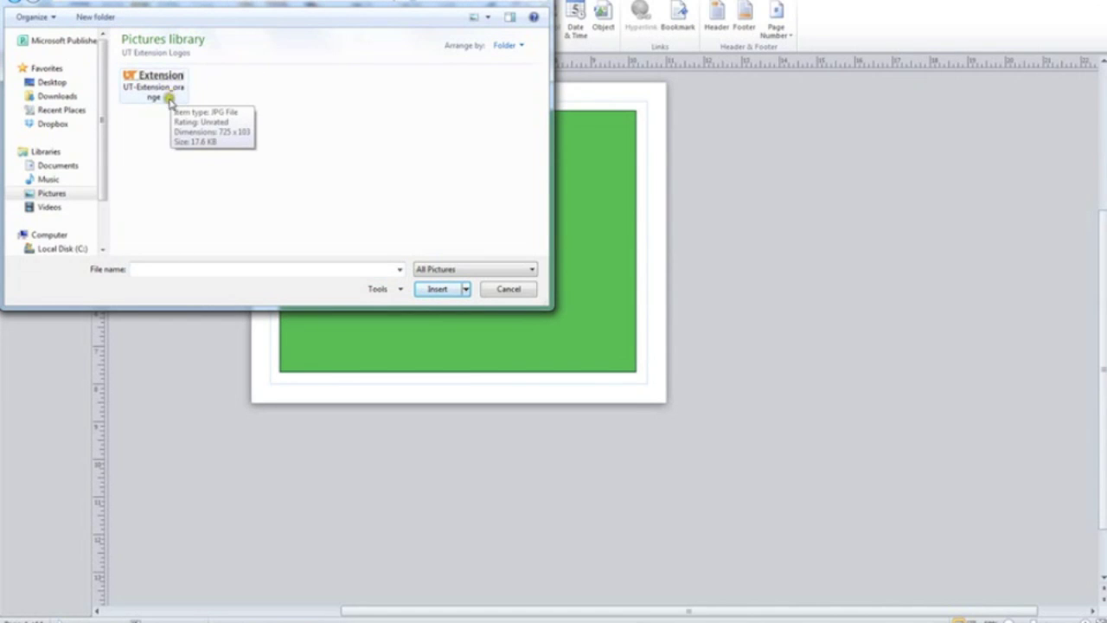
{"action": "left_click", "coordinate": [167, 80]}
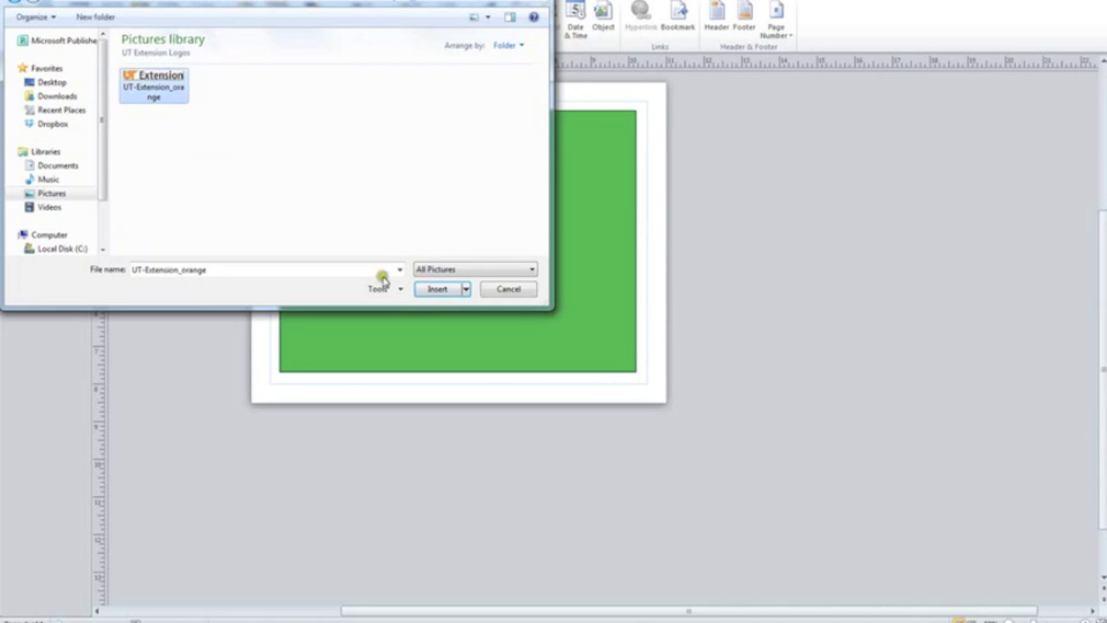
{"action": "left_click", "coordinate": [436, 289]}
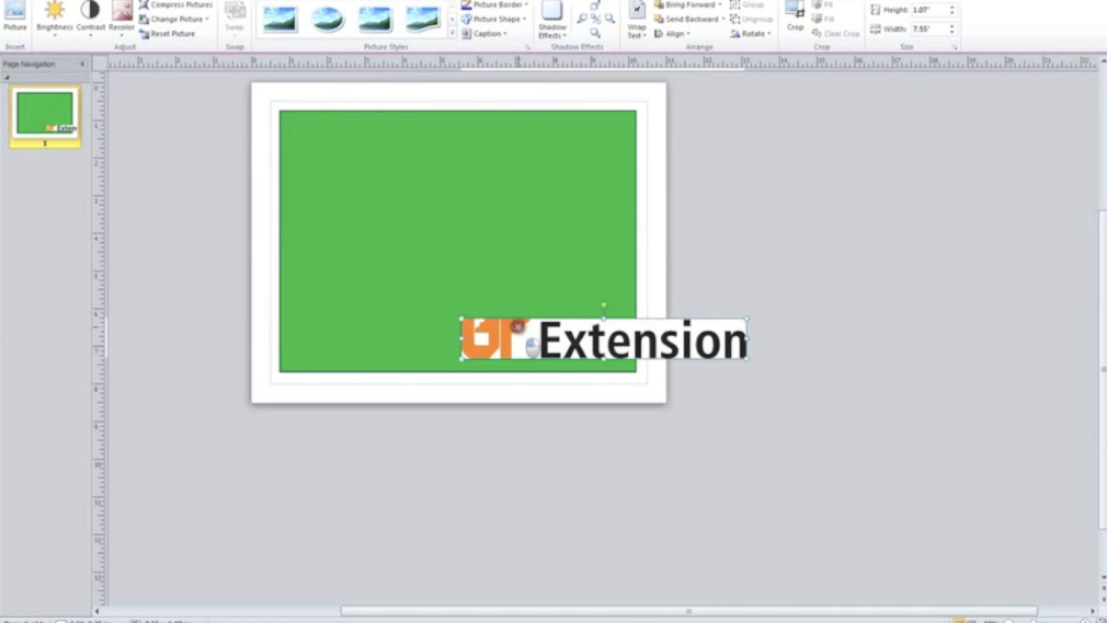
Move the UT Extension logo onto the green rectangle, close to its upper-left corner
{"action": "left_click_drag", "start_coordinate": [540, 341], "coordinate": [387, 190]}
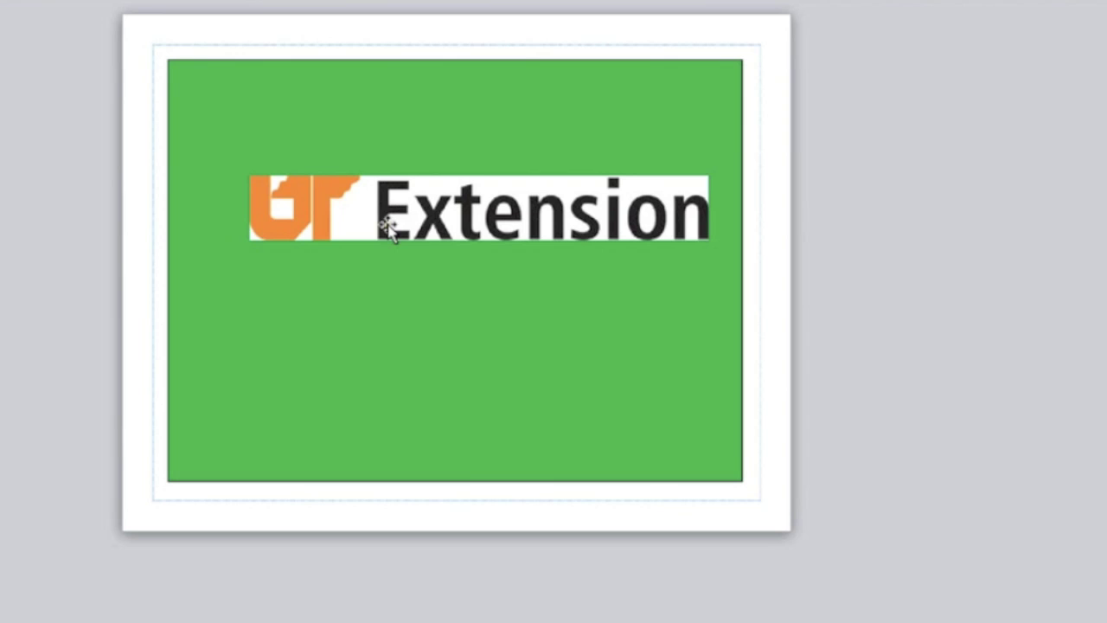
{"action": "left_click", "coordinate": [573, 216]}
{"action": "left_click_drag", "start_coordinate": [561, 214], "coordinate": [515, 155]}
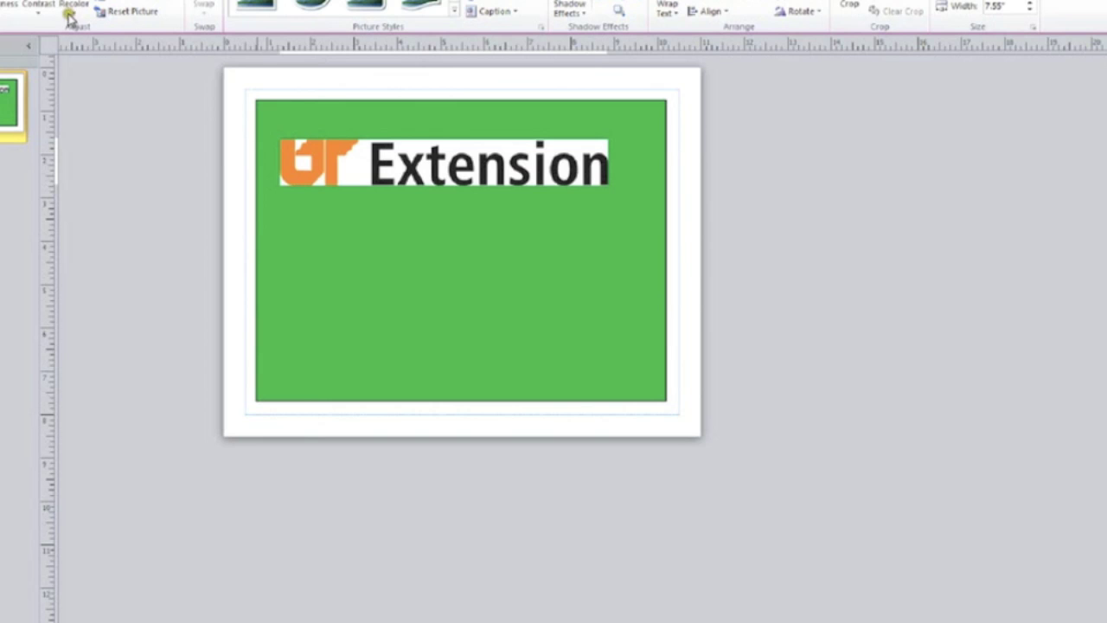
Set white as the transparent color of the logo so its background is removed, then select the green rectangle
{"action": "left_click", "coordinate": [73, 10]}
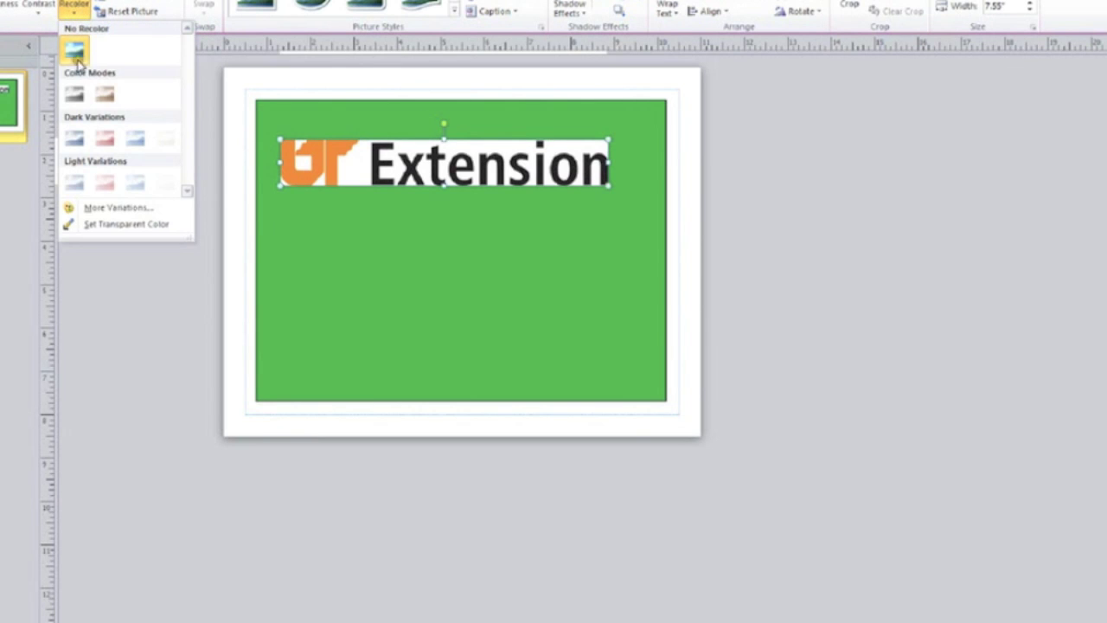
{"action": "left_click", "coordinate": [98, 226]}
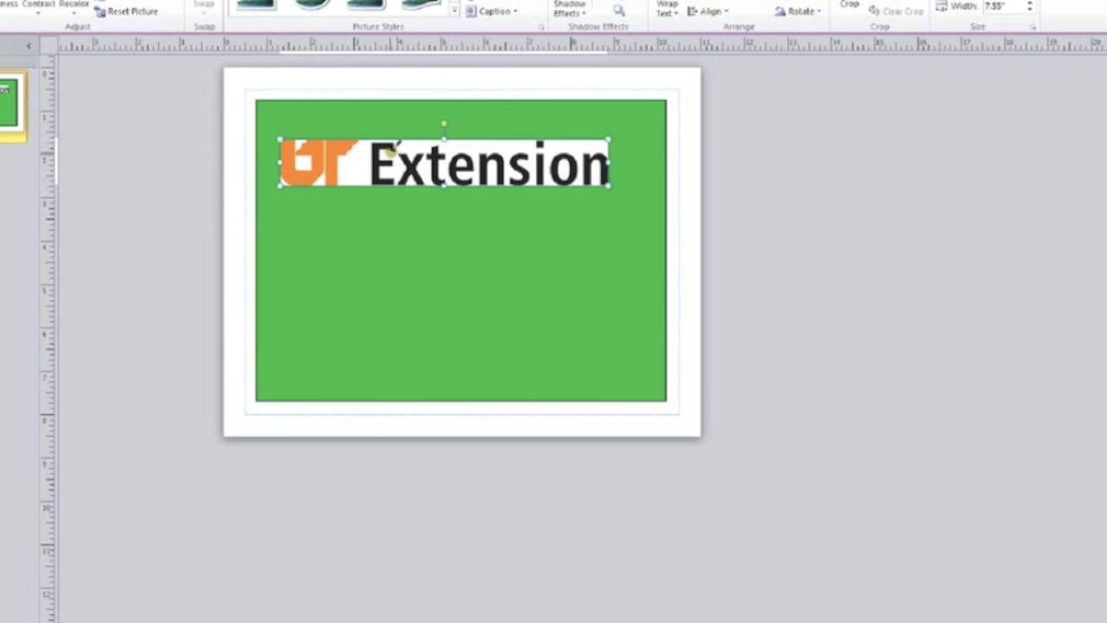
{"action": "left_click", "coordinate": [349, 168]}
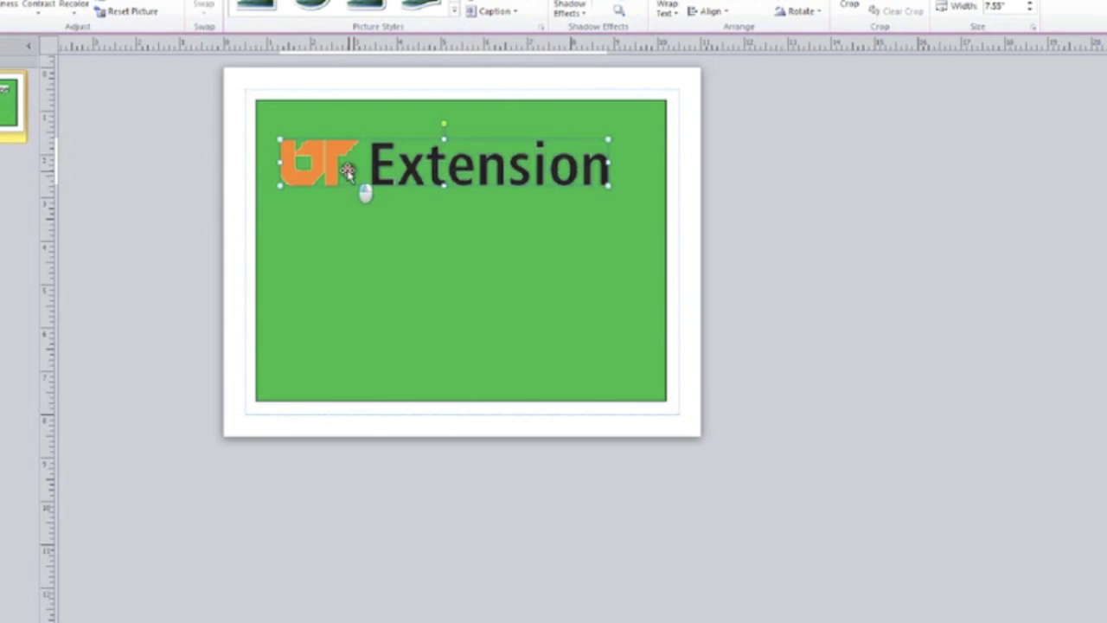
{"action": "left_click", "coordinate": [351, 218]}
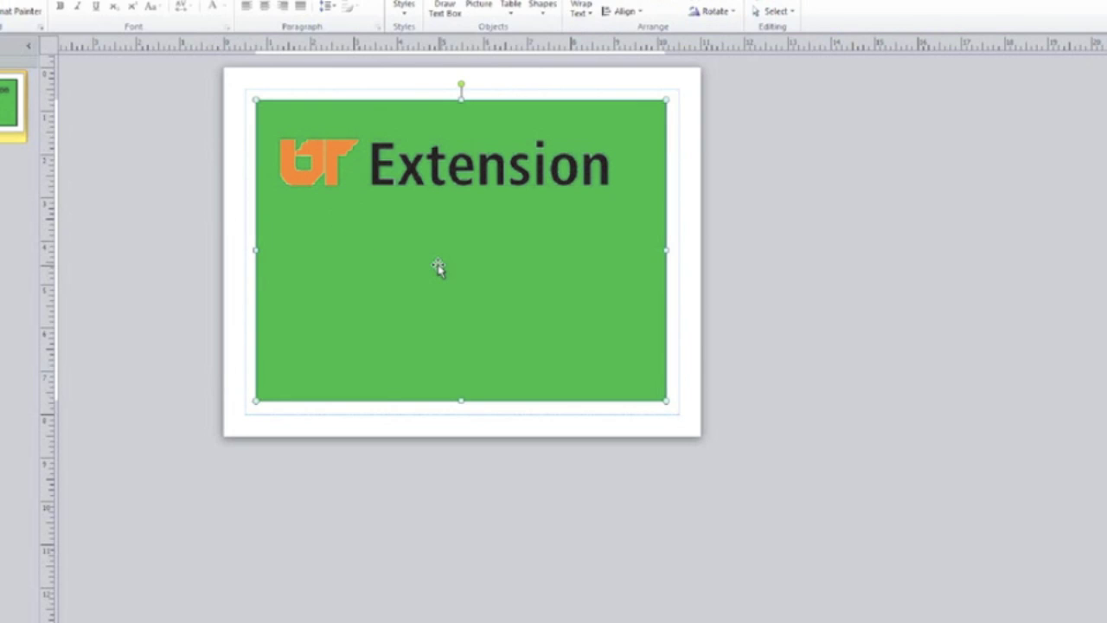
Move the transparent logo slightly right and up toward the green rectangle's top edge
{"action": "left_click_drag", "start_coordinate": [410, 168], "coordinate": [428, 151]}
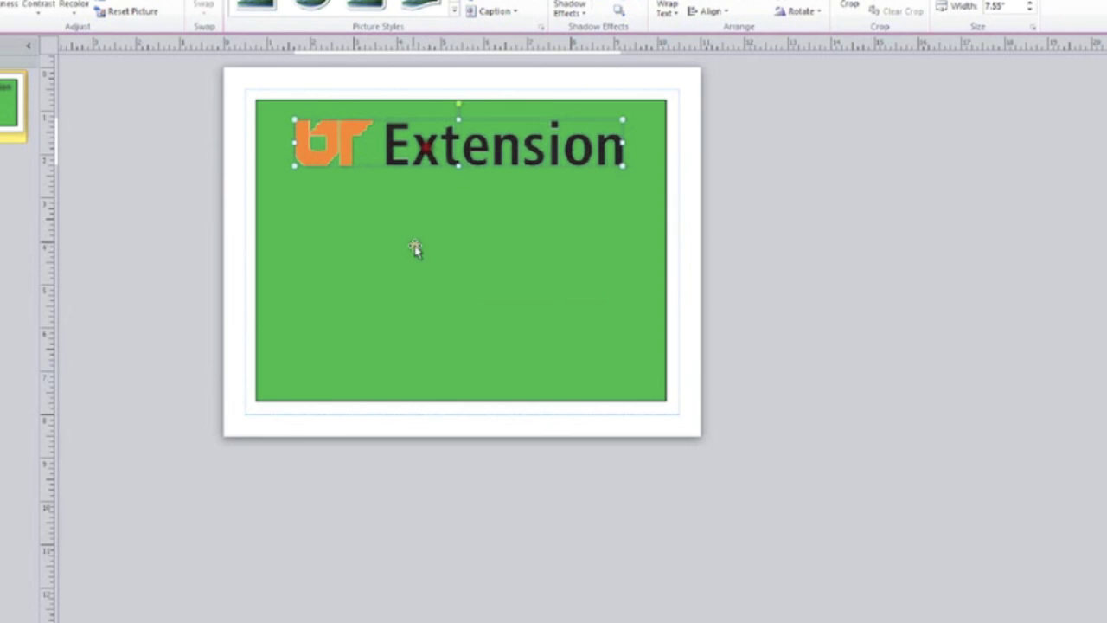
{"action": "left_click", "coordinate": [416, 248]}
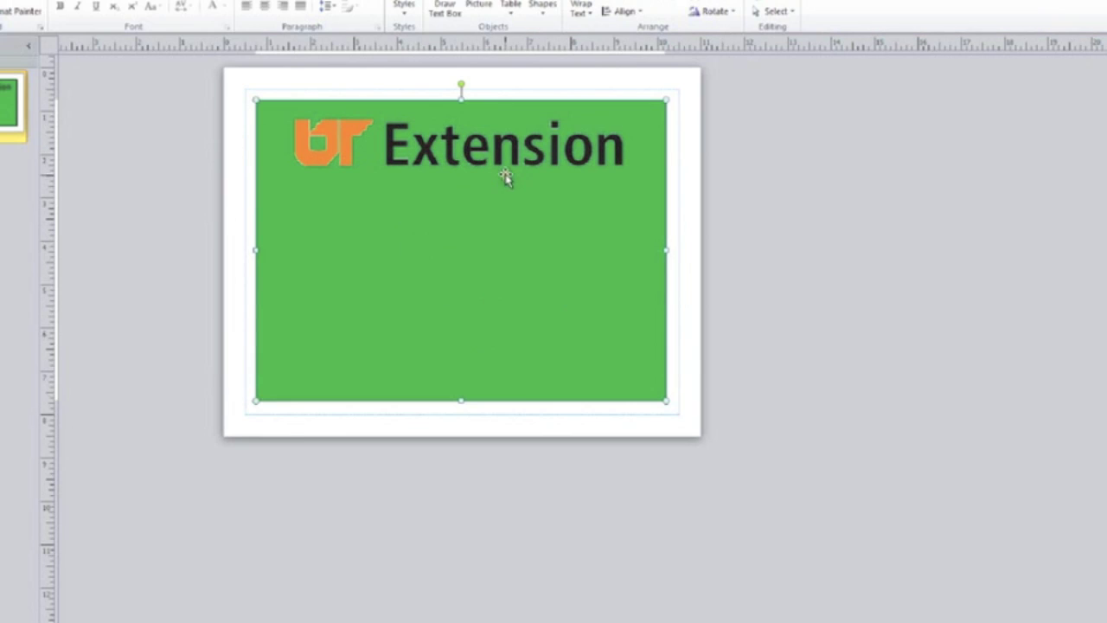
{"action": "mouse_move", "coordinate": [499, 164]}
{"action": "left_mouse_down"}
{"action": "mouse_move", "coordinate": [513, 170]}
{"action": "mouse_move", "coordinate": [499, 160]}
{"action": "left_mouse_up"}
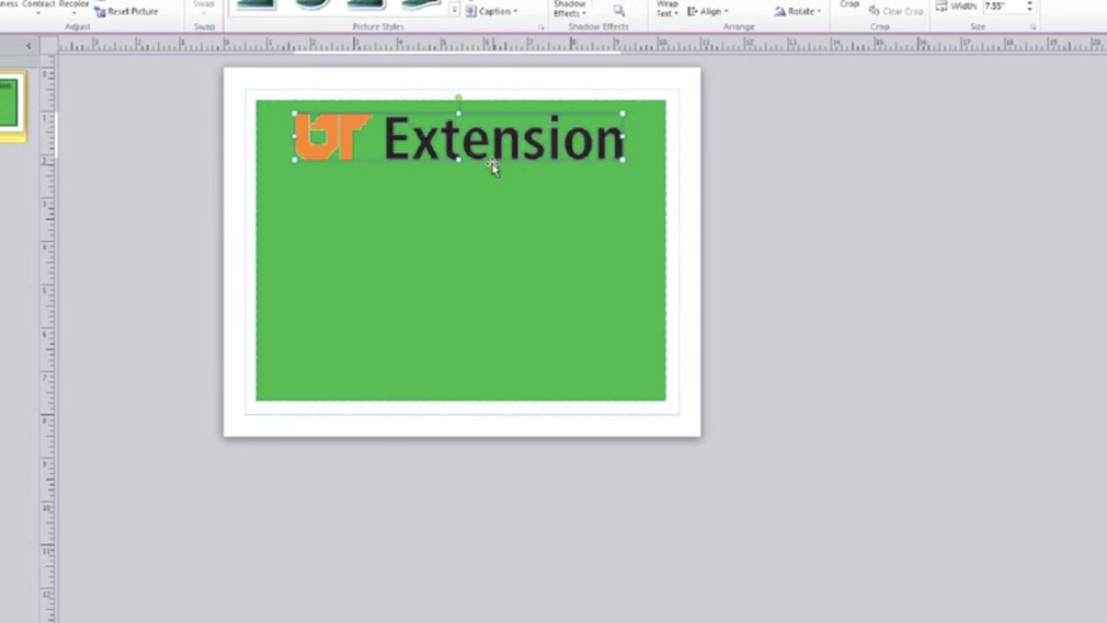
{"action": "left_click", "coordinate": [381, 206]}
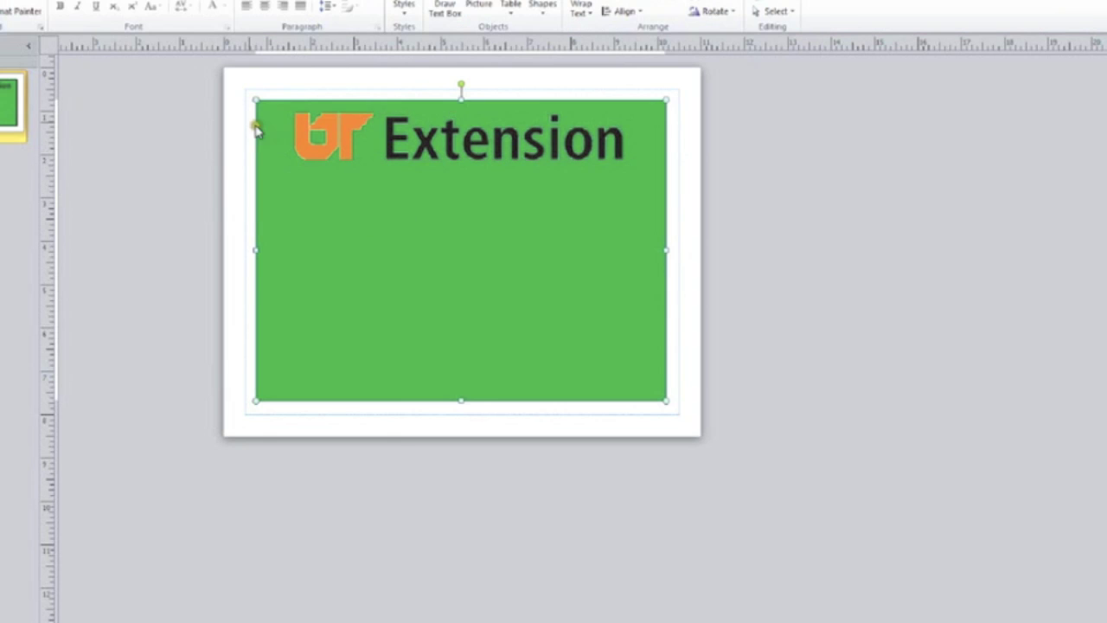
{"action": "left_click", "coordinate": [383, 135]}
{"action": "left_click", "coordinate": [385, 136]}
{"action": "left_click", "coordinate": [522, 262]}
Undo the logo's transparent color, redo it to compare both versions, and undo it again
{"action": "left_click", "coordinate": [468, 147]}
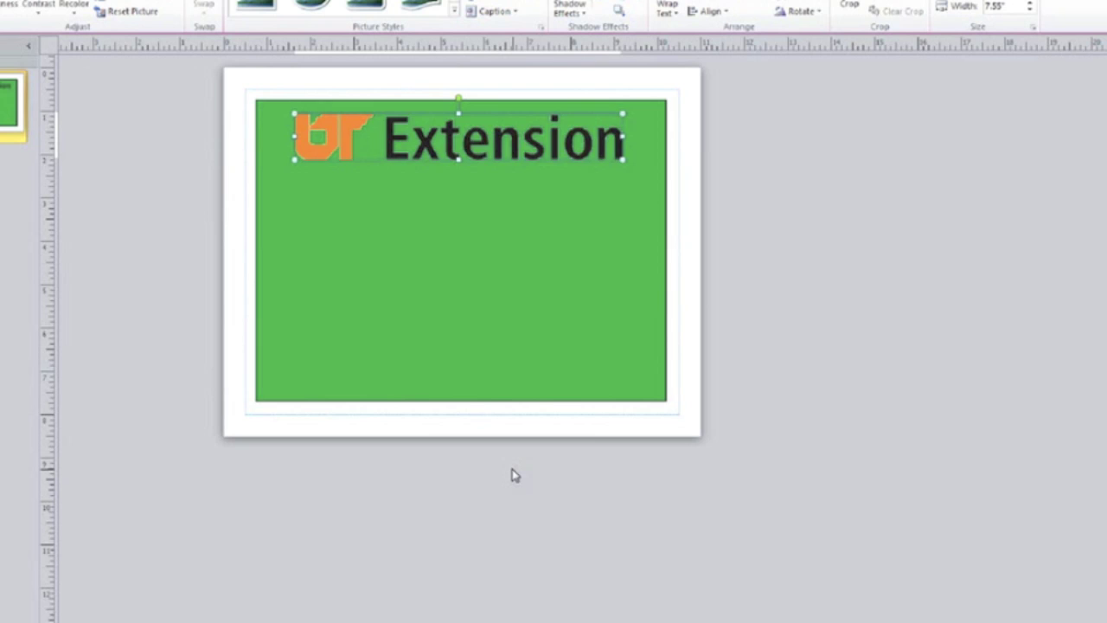
{"action": "key", "text": "ctrl+z"}
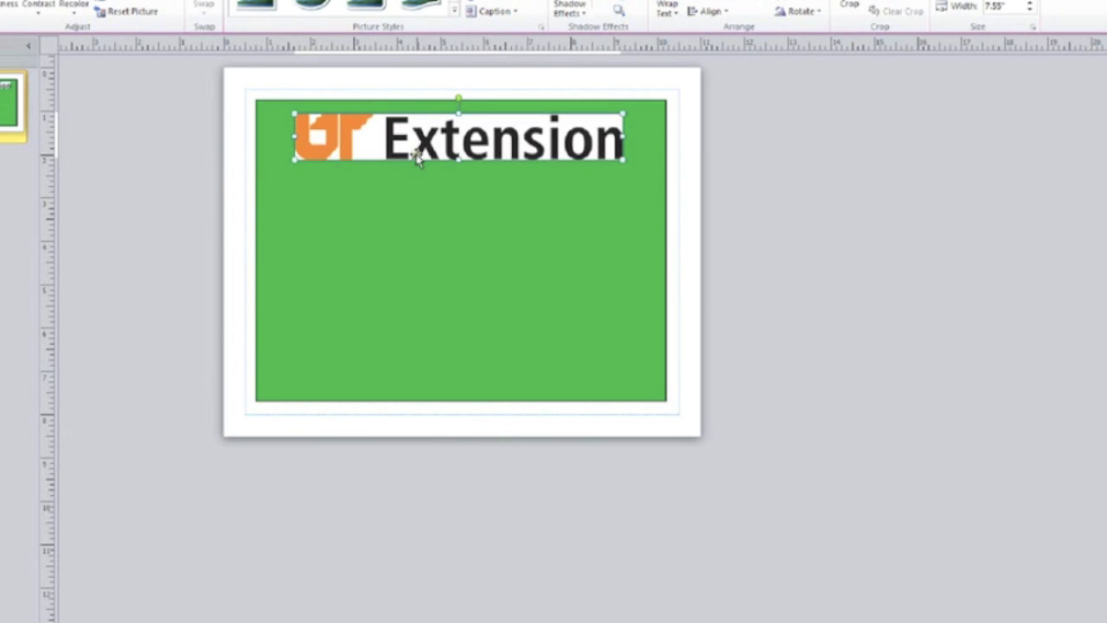
{"action": "key", "text": "ctrl+y"}
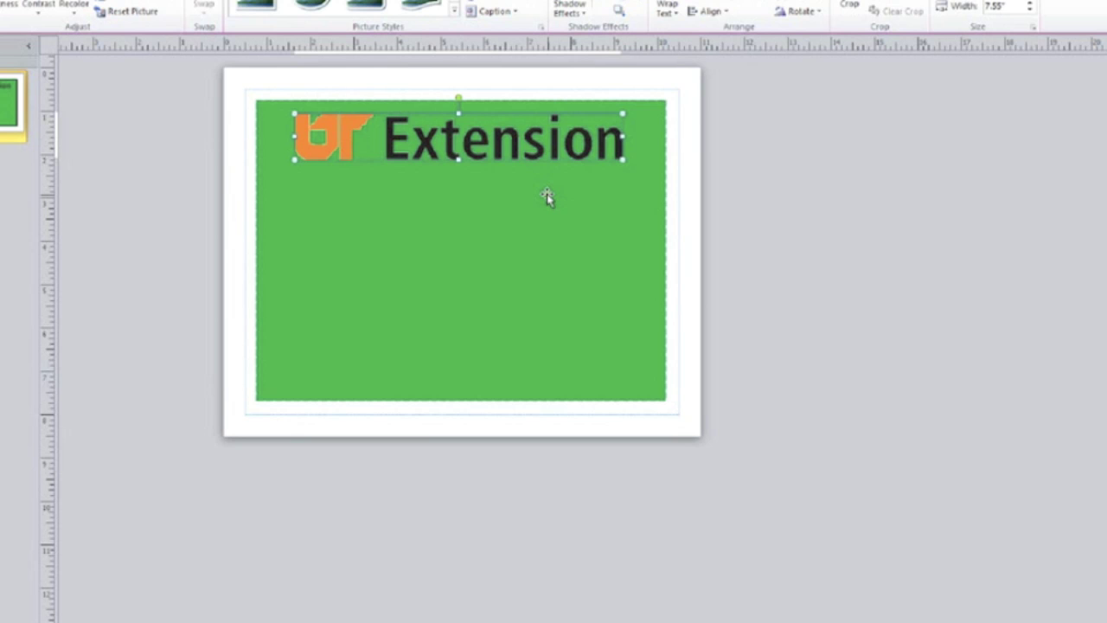
{"action": "key", "text": "ctrl+z"}
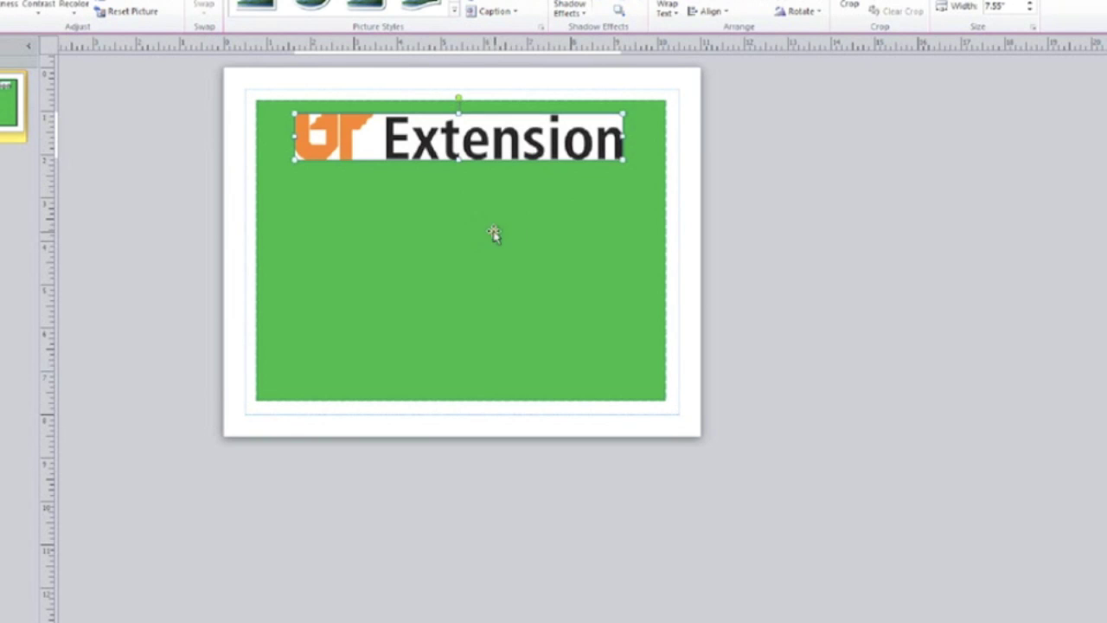
Move the white-background logo down the rectangle, then reposition it centered near the rectangle's top edge
{"action": "left_click_drag", "start_coordinate": [484, 157], "coordinate": [502, 237]}
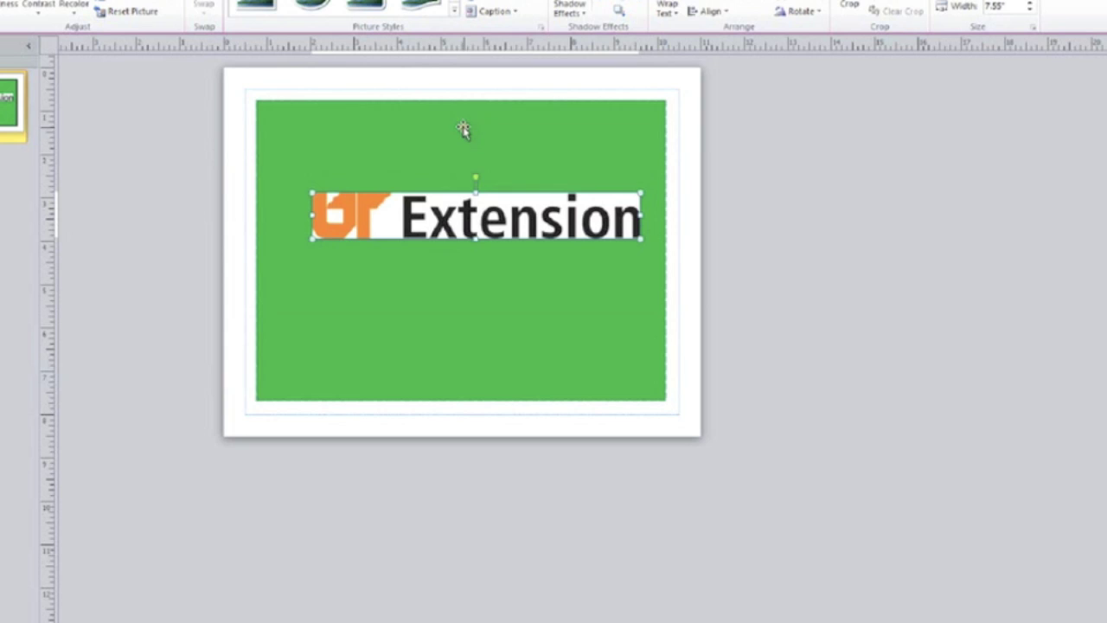
{"action": "left_click", "coordinate": [469, 313]}
{"action": "left_click_drag", "start_coordinate": [470, 240], "coordinate": [448, 165]}
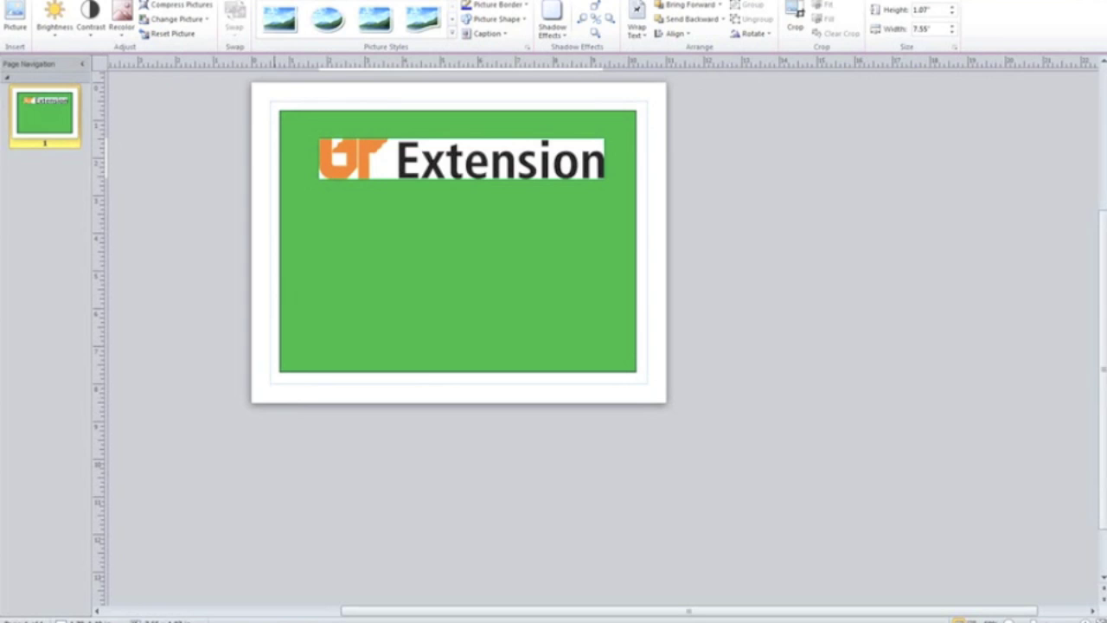
Reapply transparency to the logo by choosing its white background as the transparent color
{"action": "left_click", "coordinate": [122, 33]}
{"action": "left_click", "coordinate": [123, 34]}
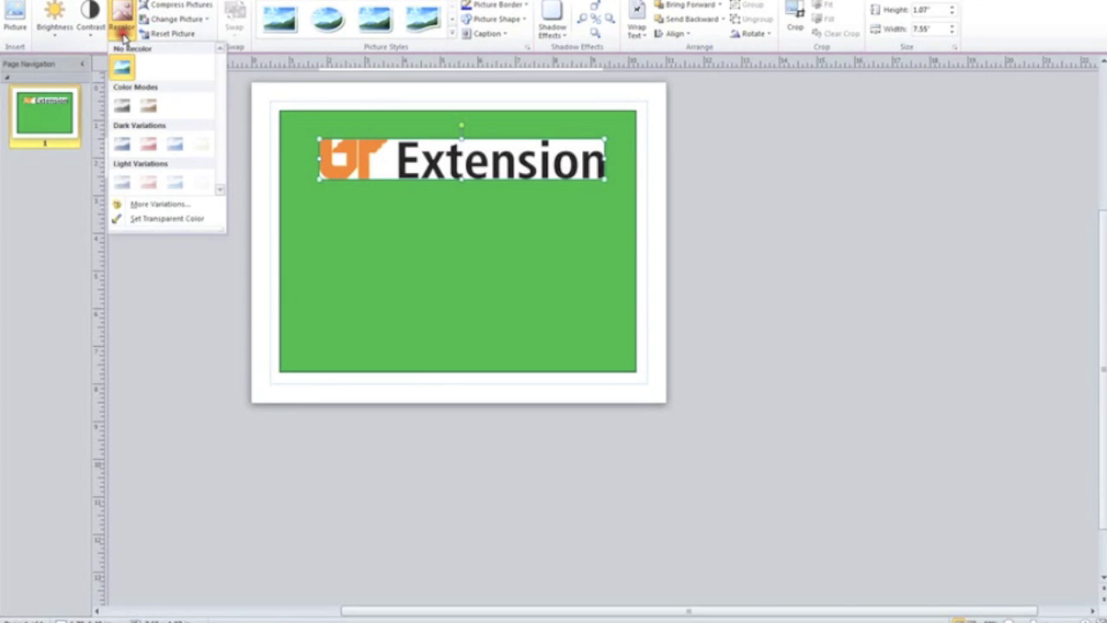
{"action": "left_click", "coordinate": [135, 219]}
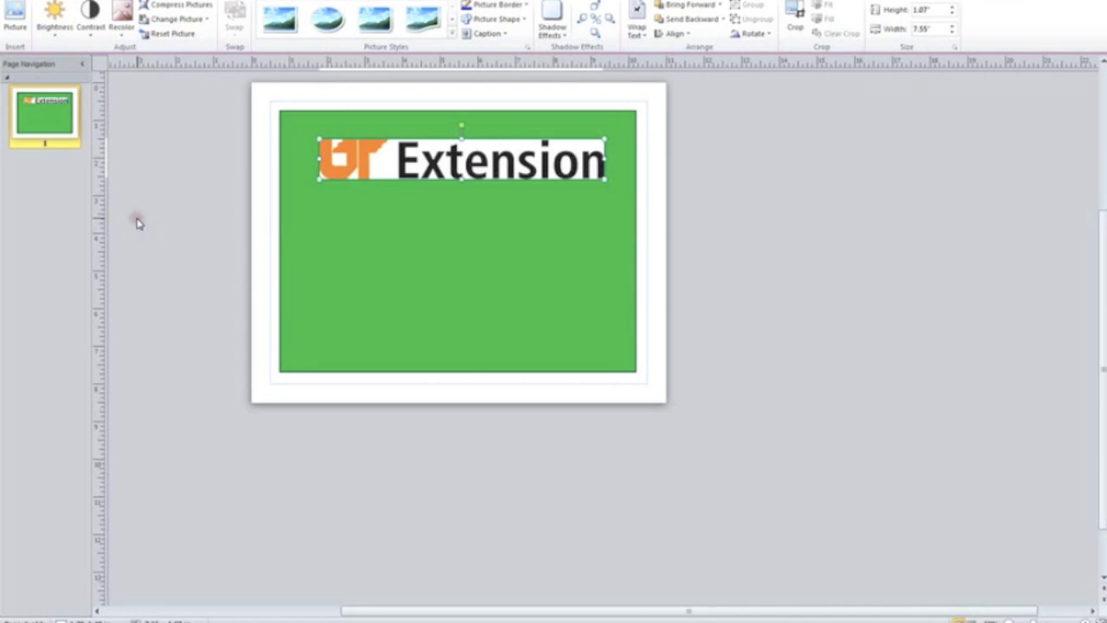
{"action": "left_click", "coordinate": [388, 157]}
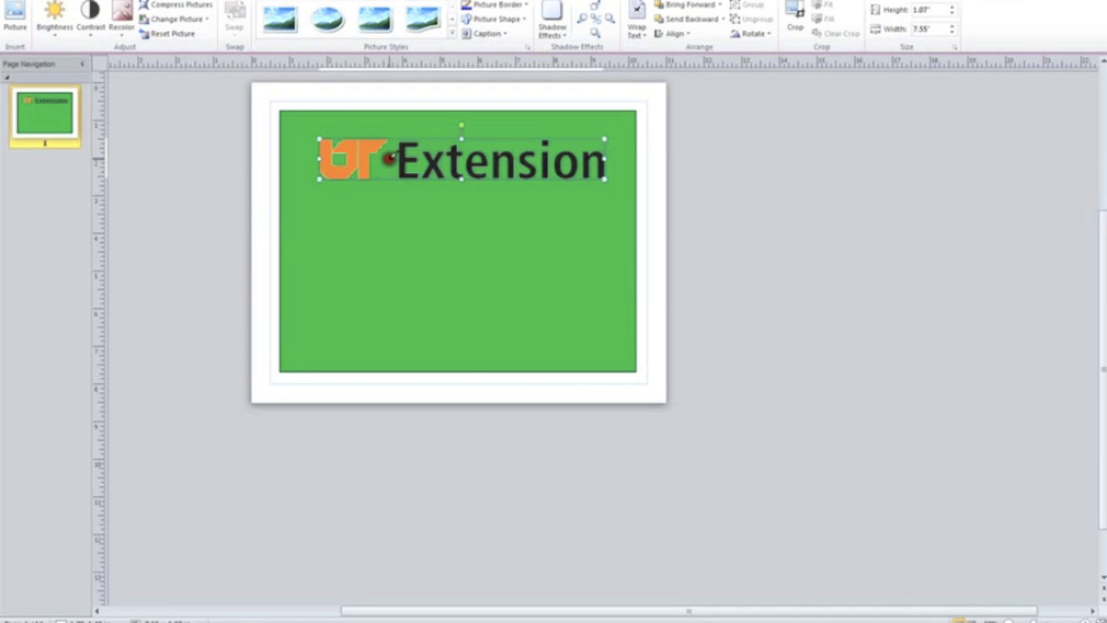